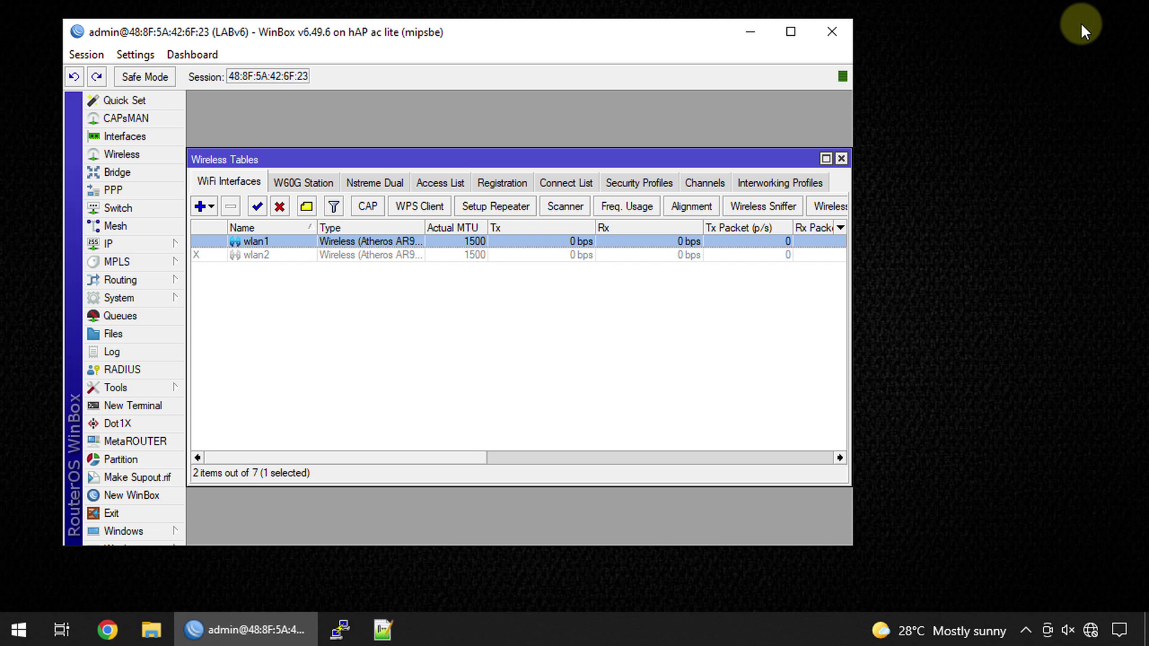
Open a new terminal, enter 'interface wireless', and type 'print detail advanced'
left_click(170, 407)
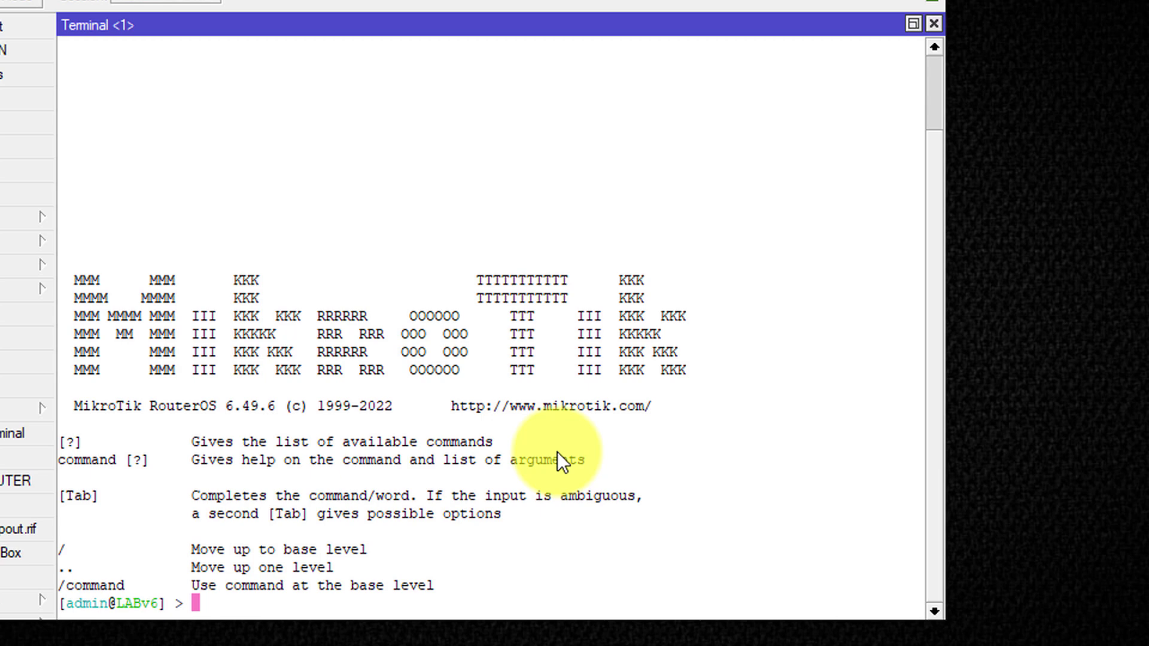
type("interface ")
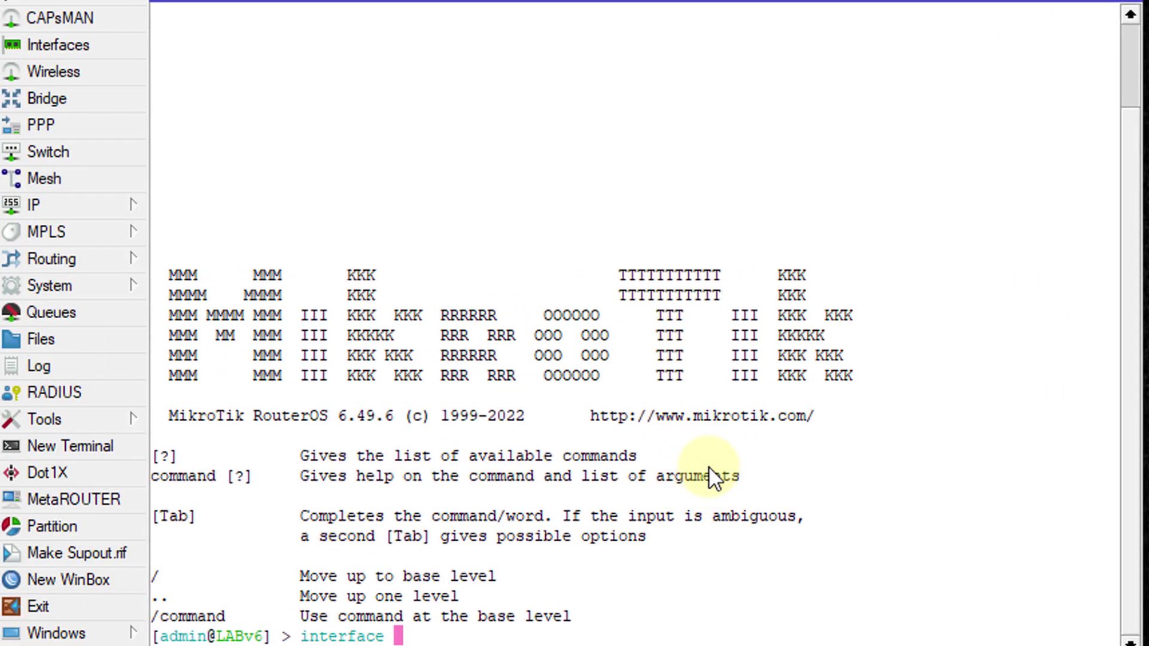
type("wireless")
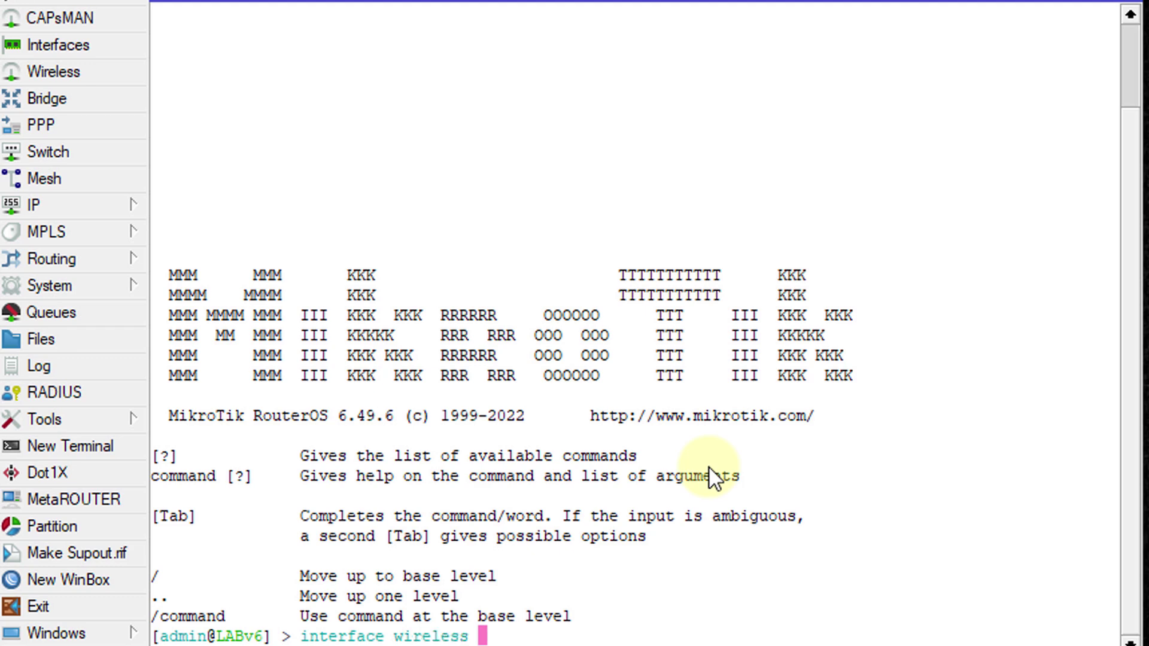
key("Return")
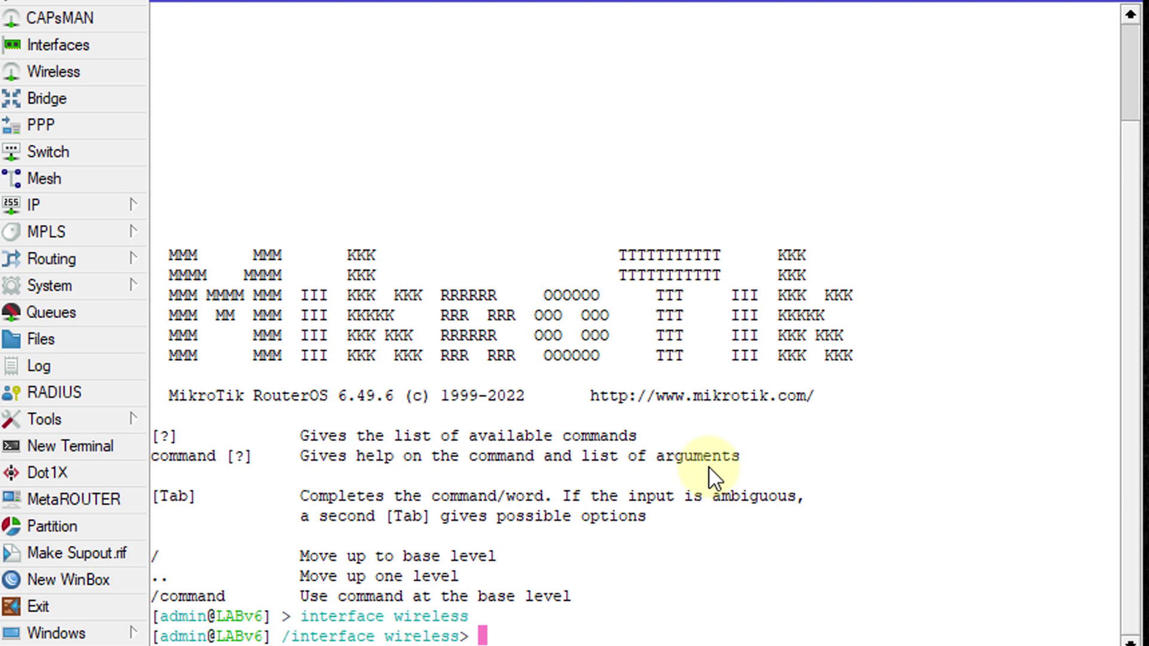
type("print ")
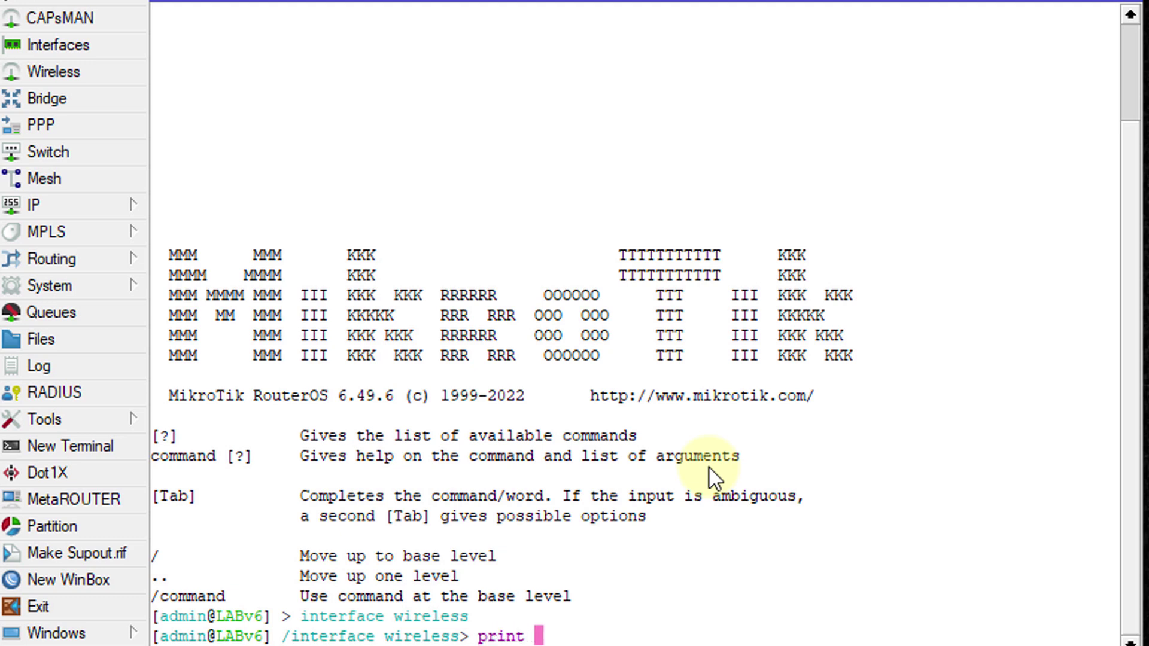
type("deta")
type("il ad")
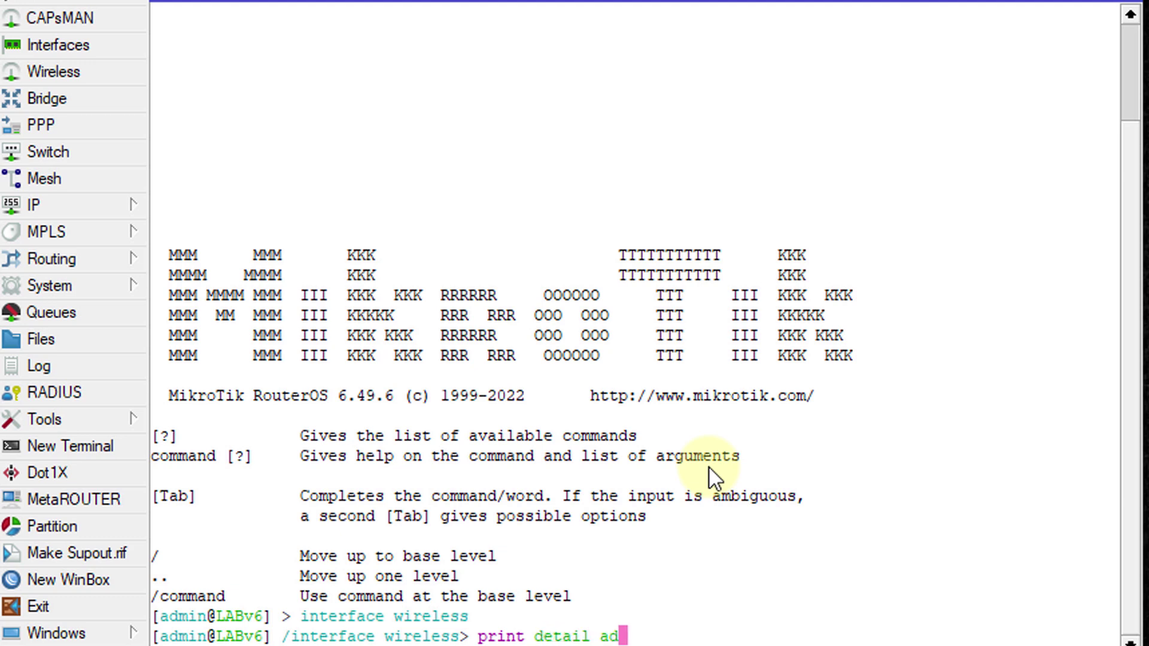
type("vanced")
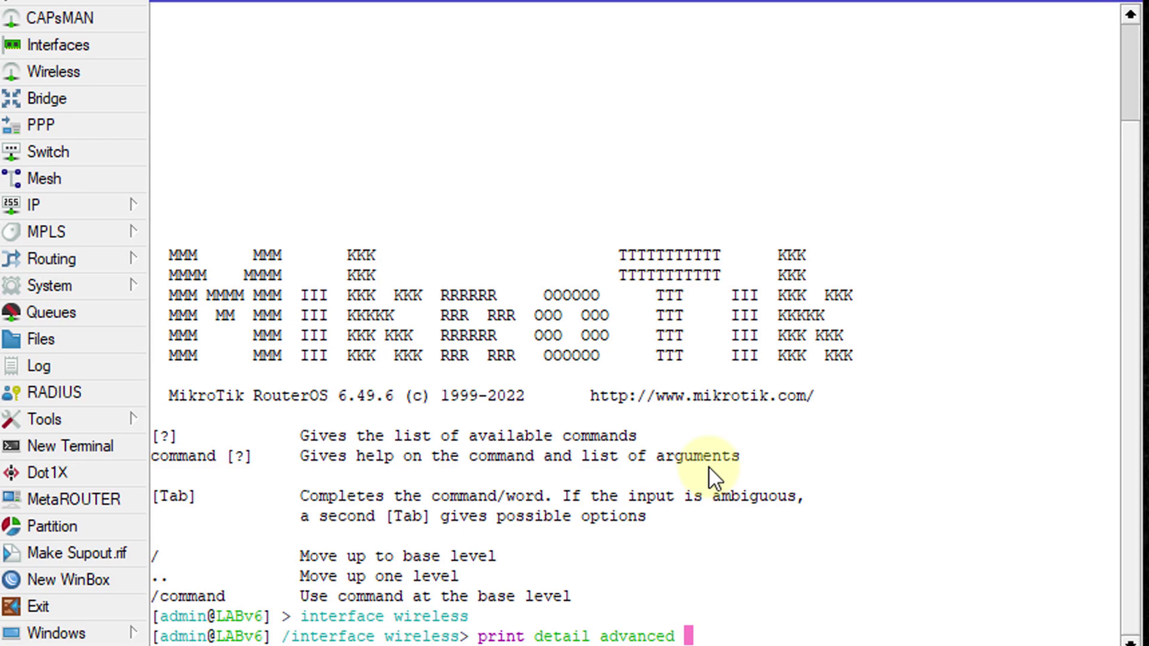
Run 'print detail advanced' and verify wlan1 and wlan2 both show antenna-gain=2
key("Return")
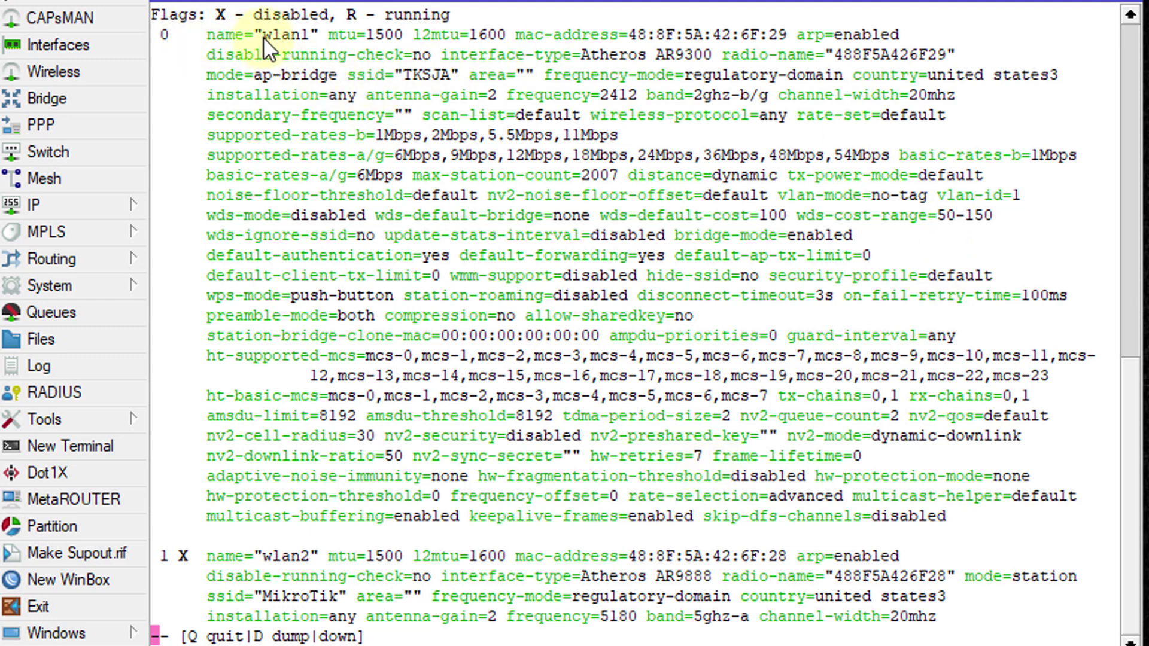
left_click_drag(262, 36, 313, 36)
left_click(311, 35)
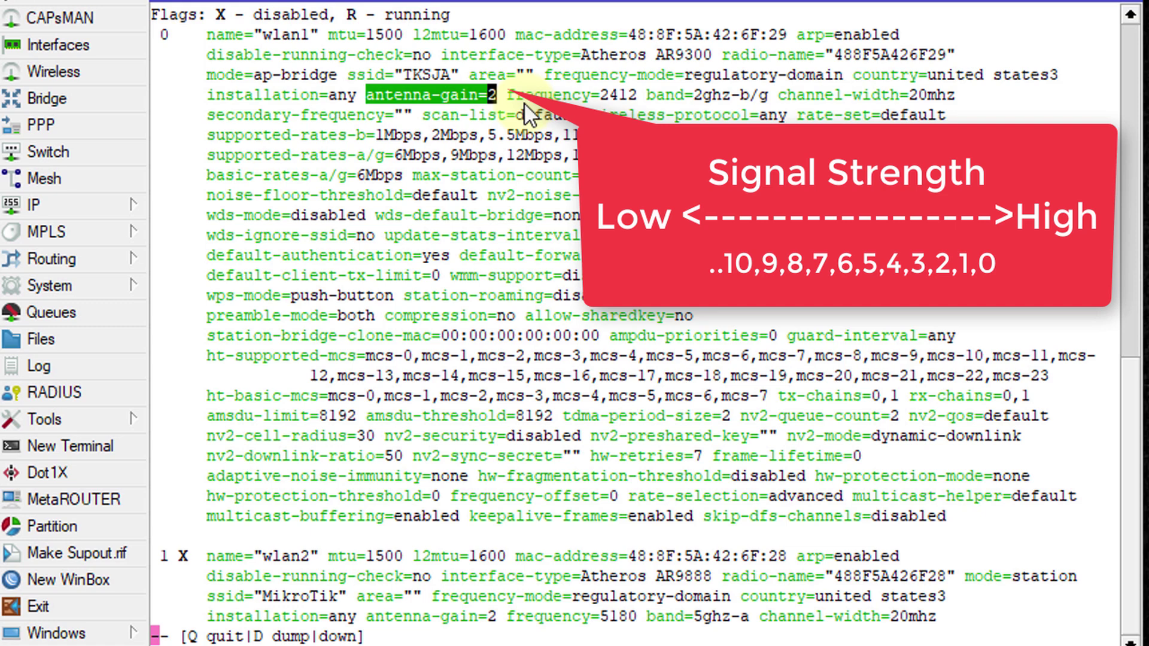
left_click(487, 91)
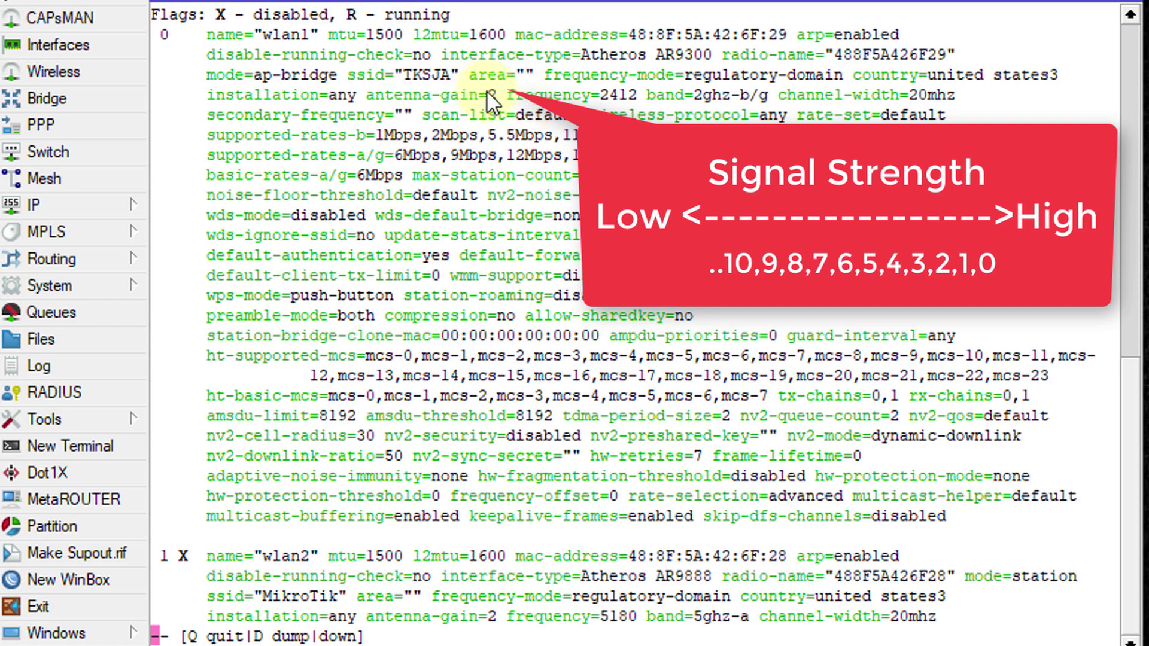
double_click(492, 95)
left_click(548, 488)
Quit the pager and run 'set wlan1 antenna-gain=0'
key("q")
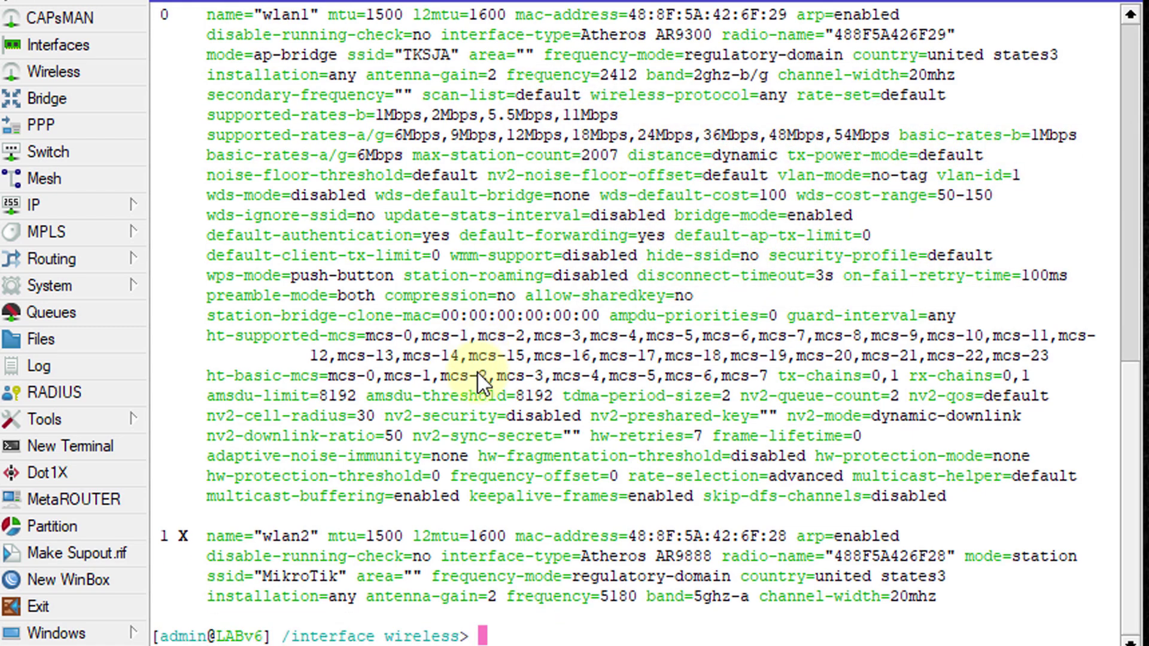
type("set")
type(" w")
type("lan1 ")
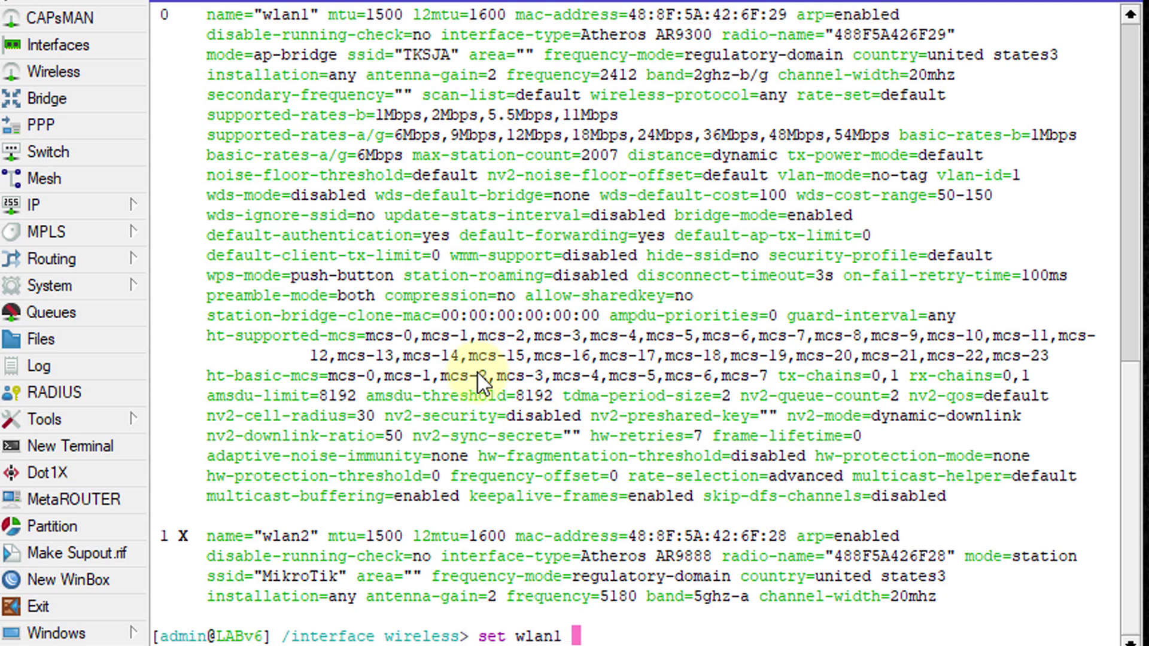
type("ant")
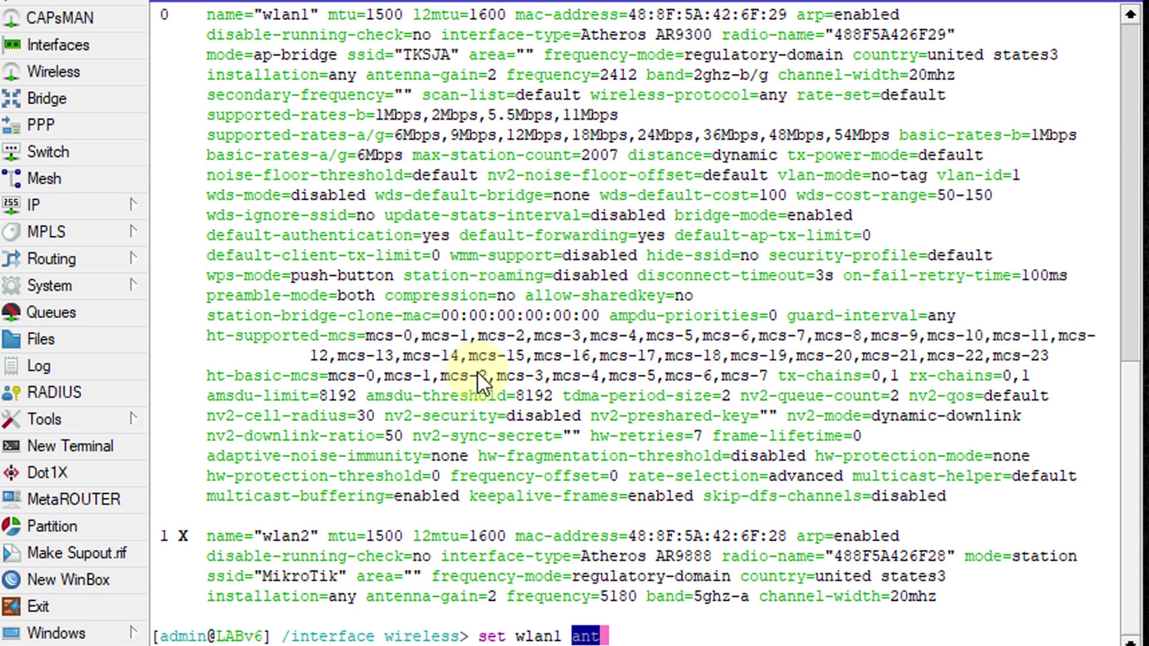
type("en")
key("Tab")
type("g")
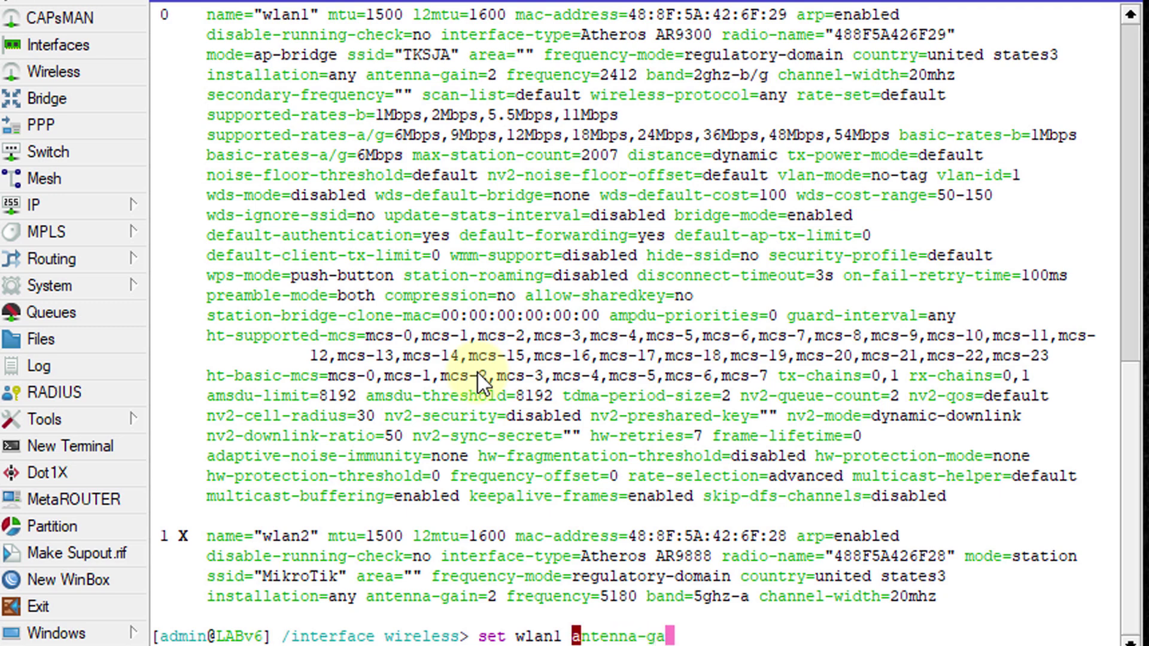
key("Tab")
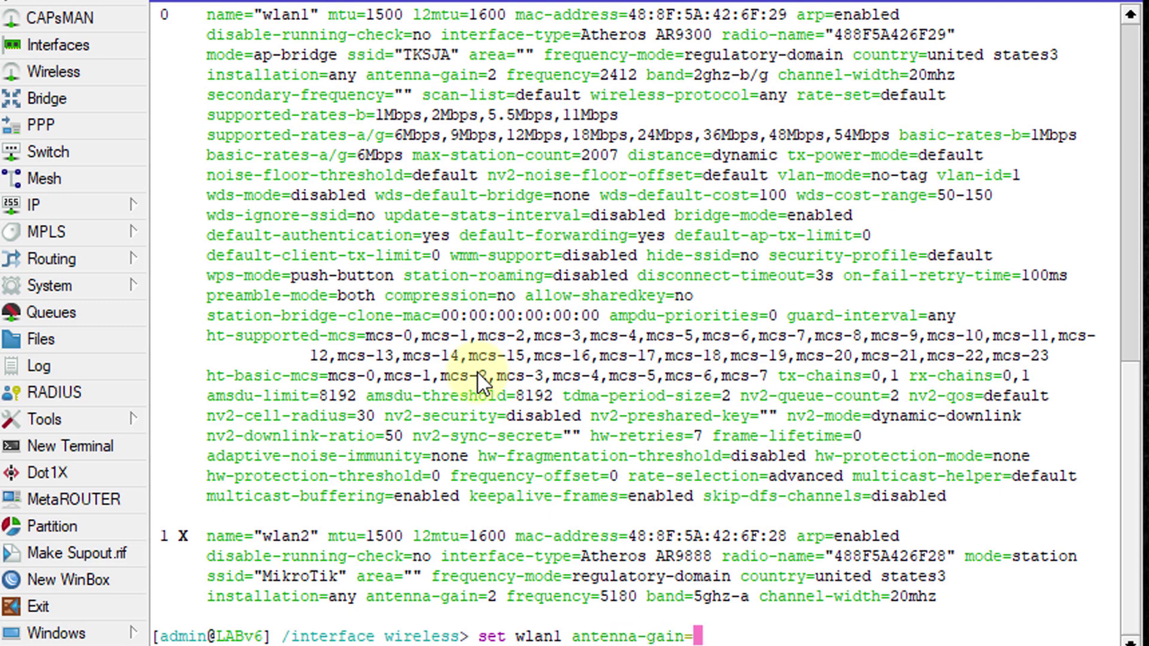
type("0")
key("Return")
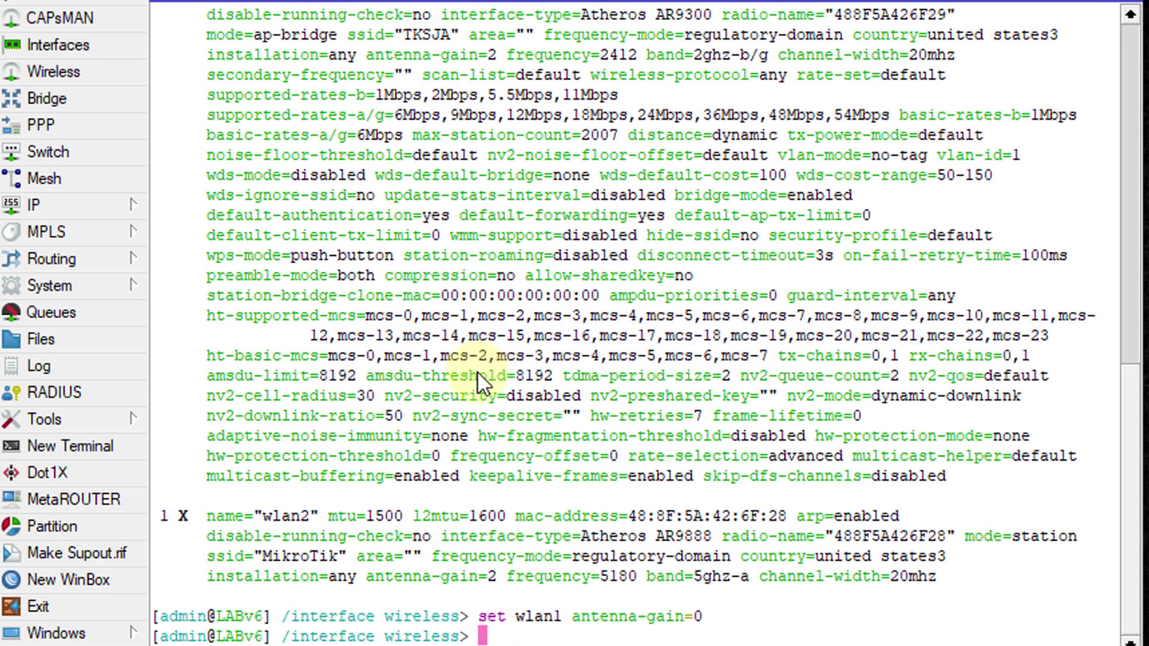
Re-run 'print detail advanced' and confirm wlan1 now shows antenna-gain=0
key("Up")
key("Up")
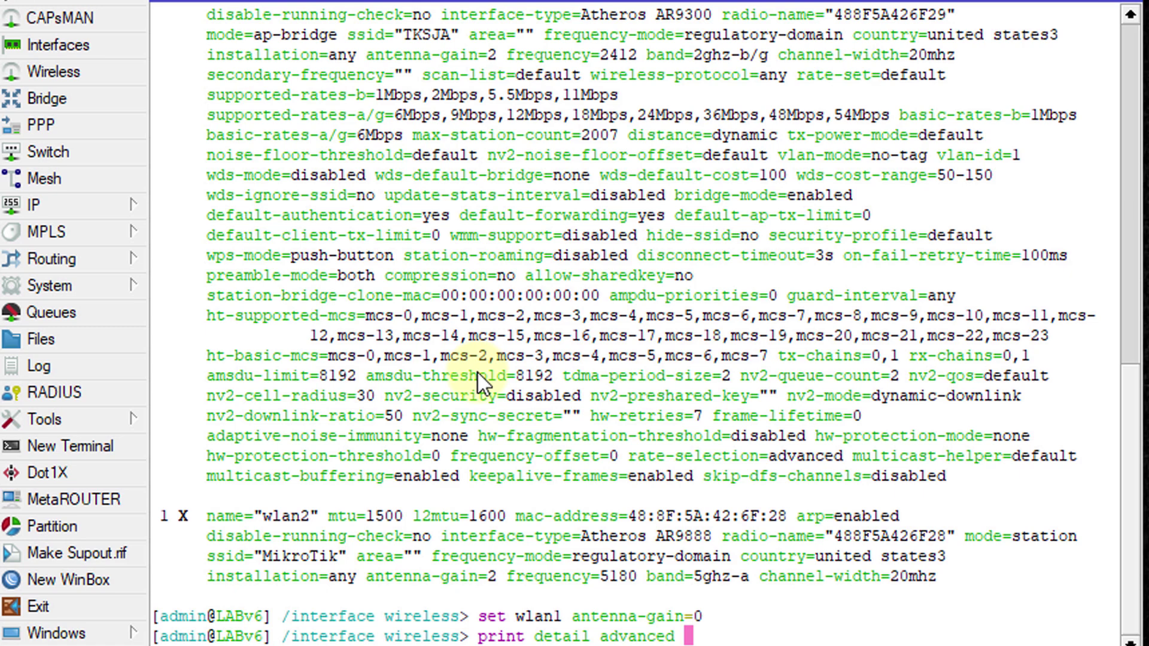
key("Return")
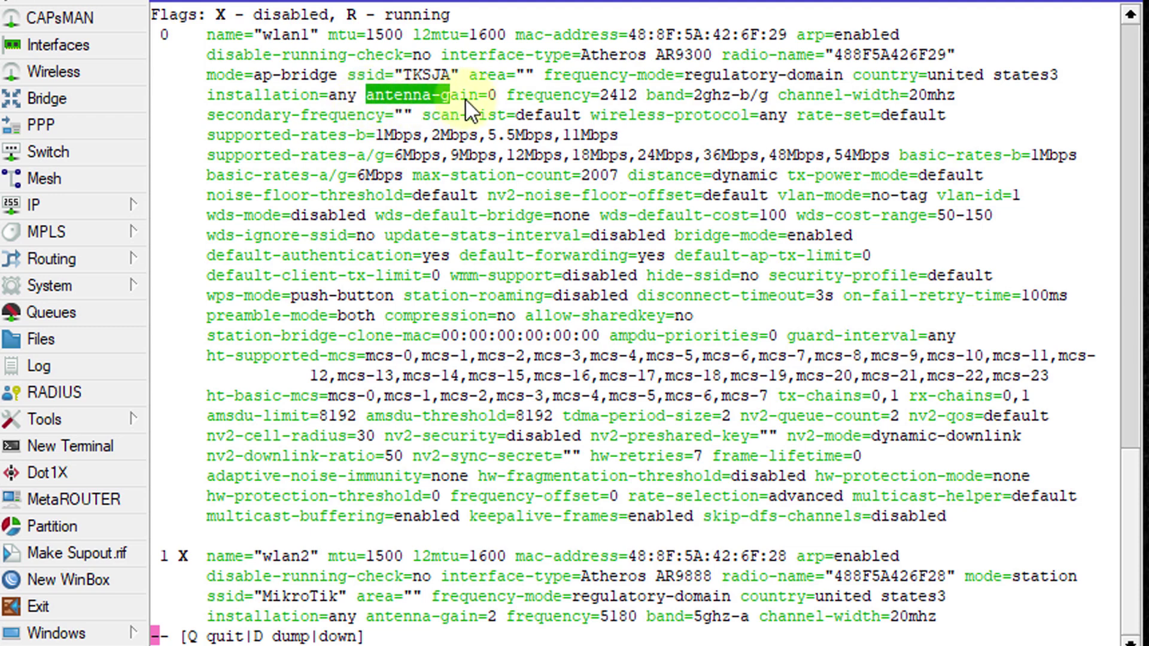
left_click(502, 101)
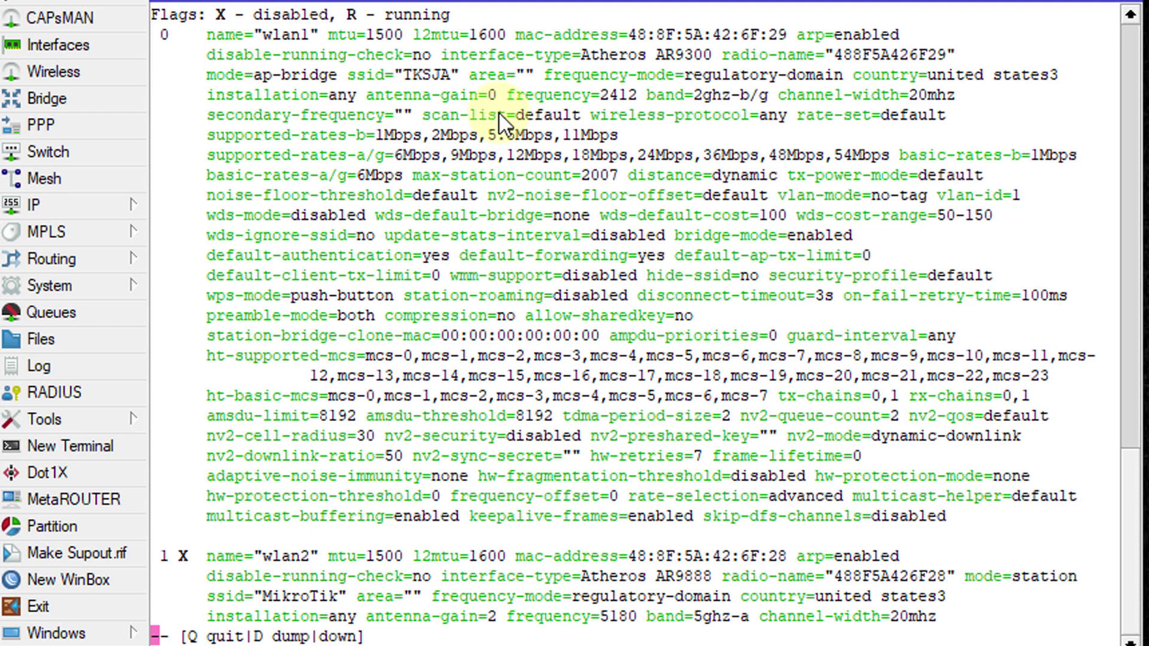
Page through the listing to check wlan2's current antenna-gain=2
key("space")
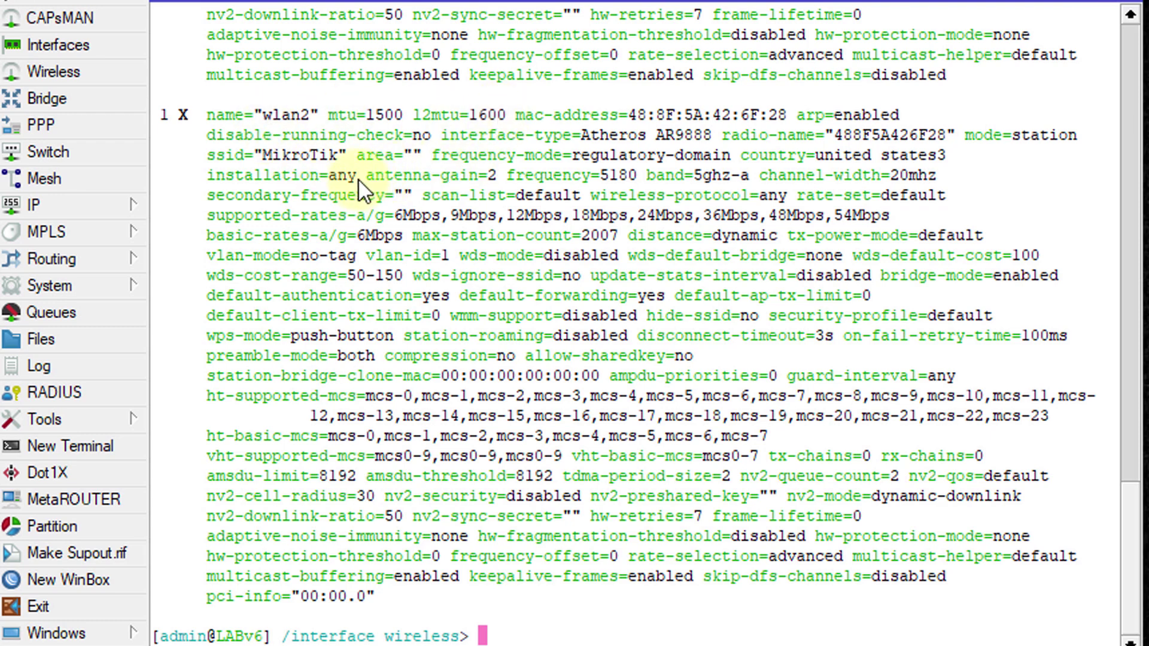
left_click_drag(369, 175, 501, 174)
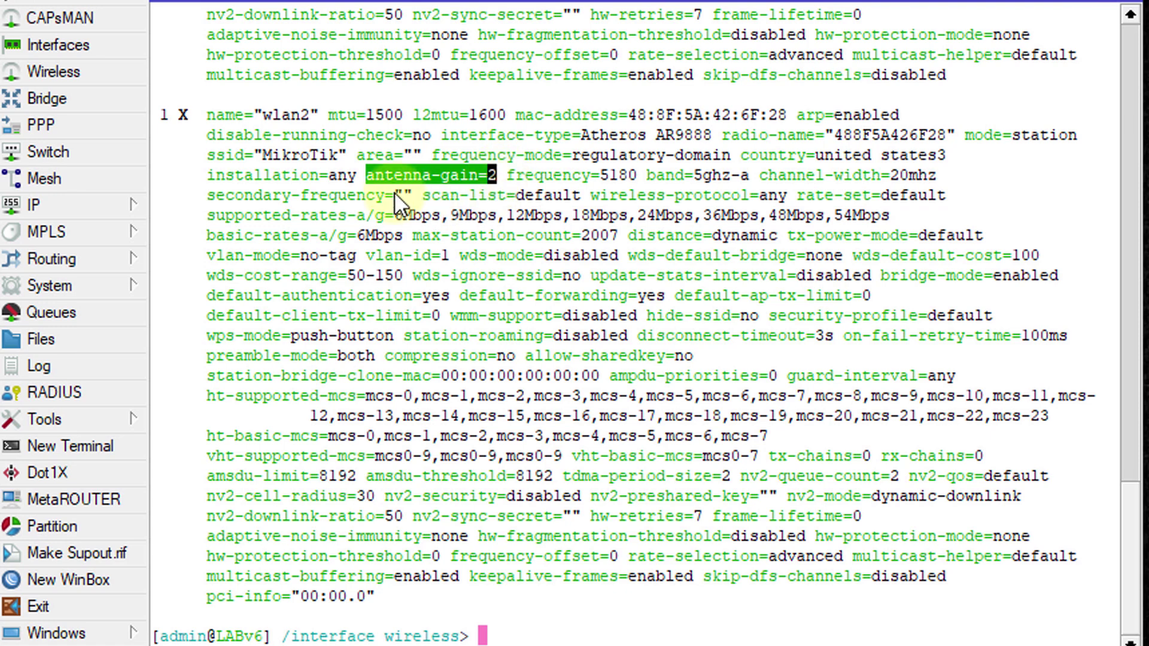
left_click(709, 597)
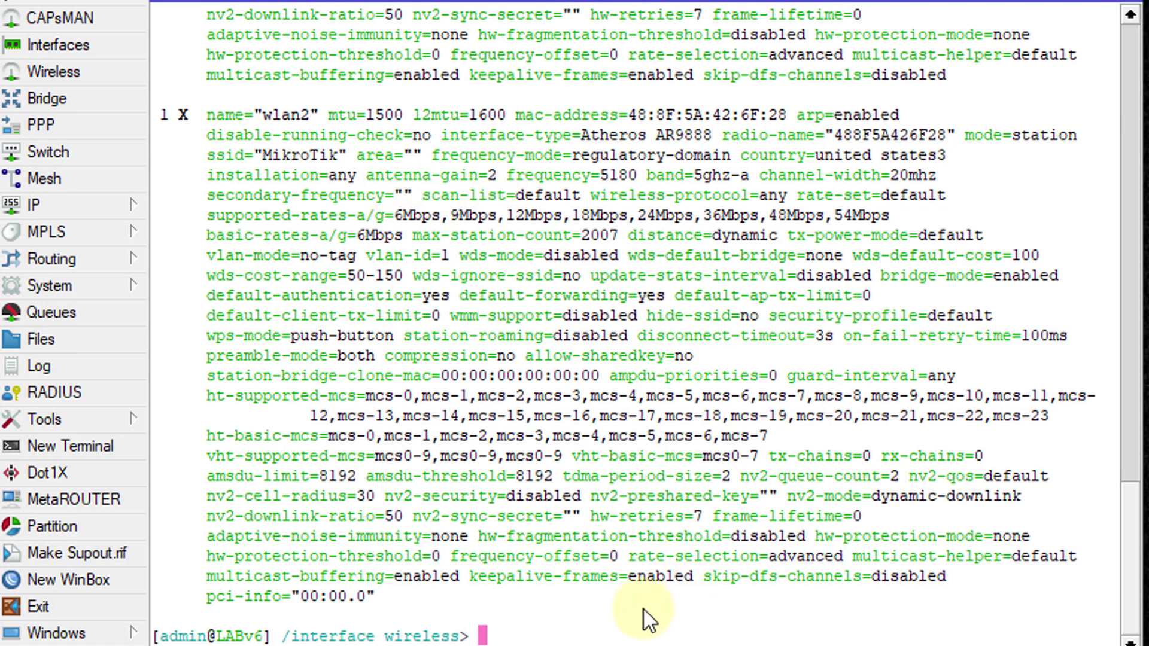
Edit the recalled wlan1 command to run 'set wlan2 antenna-gain=0'
key("Up")
key("Up")
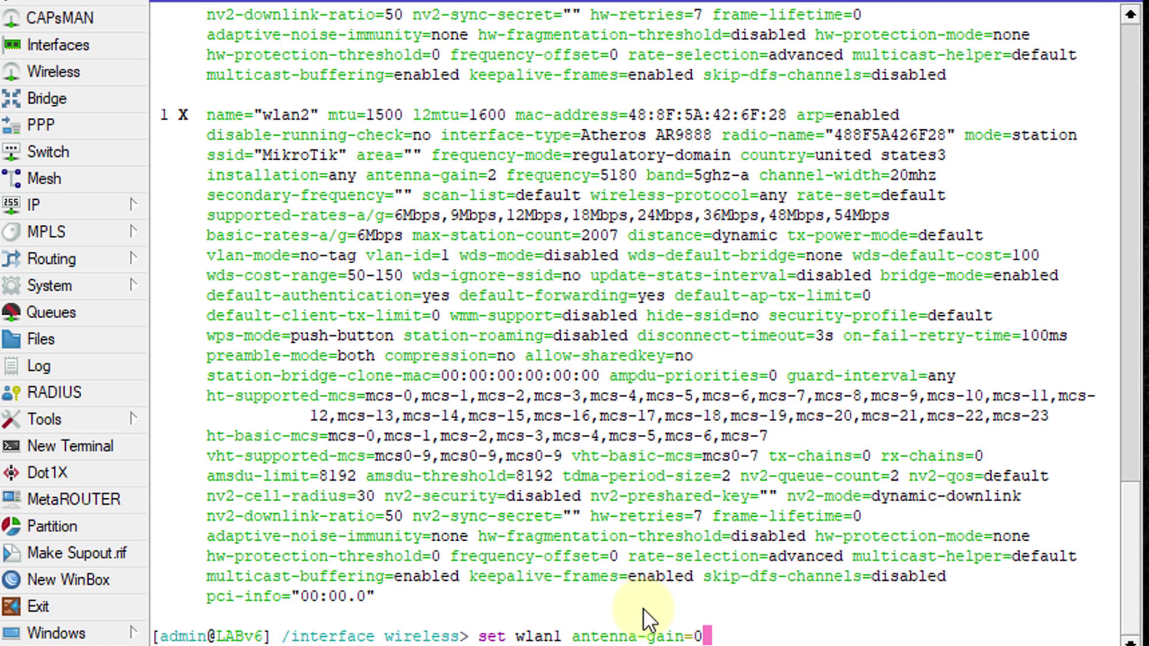
key("Left")
key("Left")
key("Left")
key("Left")
key("Left")
key("Left")
key("Left")
key("Left")
key("Left")
key("Left")
key("Left")
key("Left")
key("Left")
key("Left")
key("Left")
key("Left")
key("Delete")
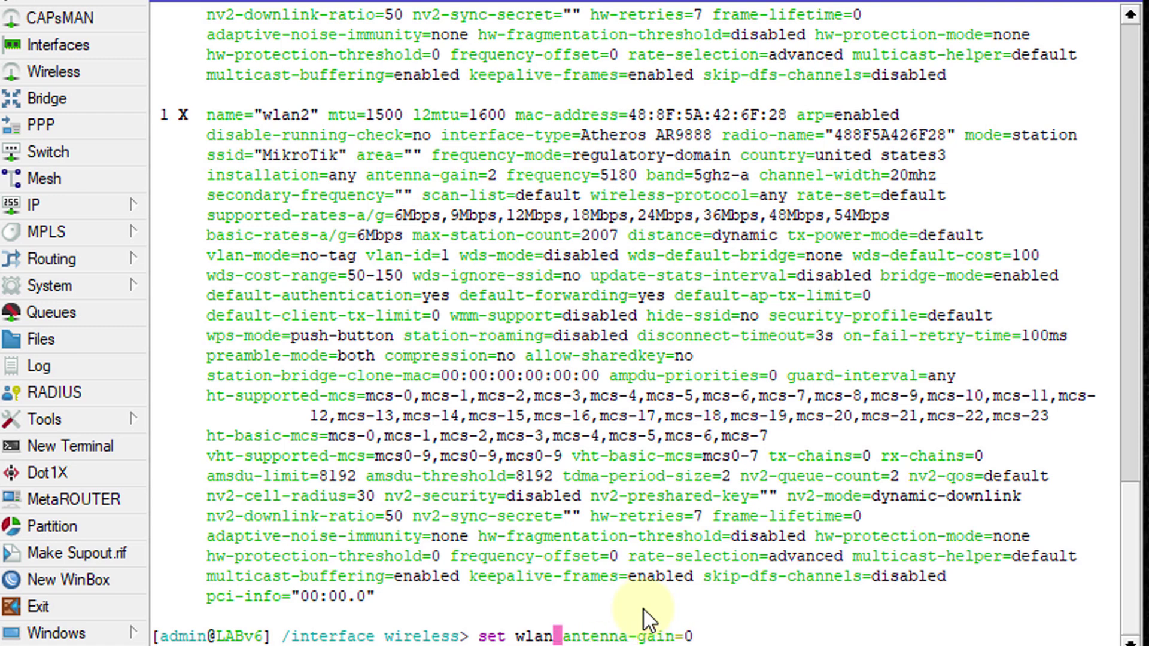
type("2")
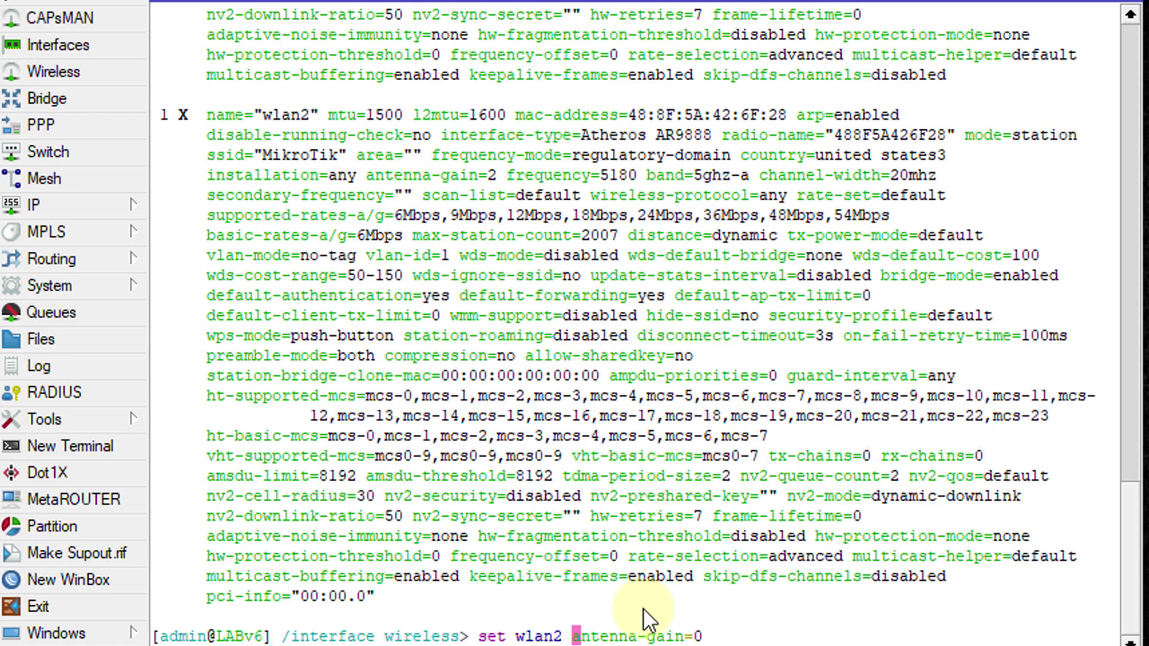
key("Right")
key("Right")
key("End")
key("Return")
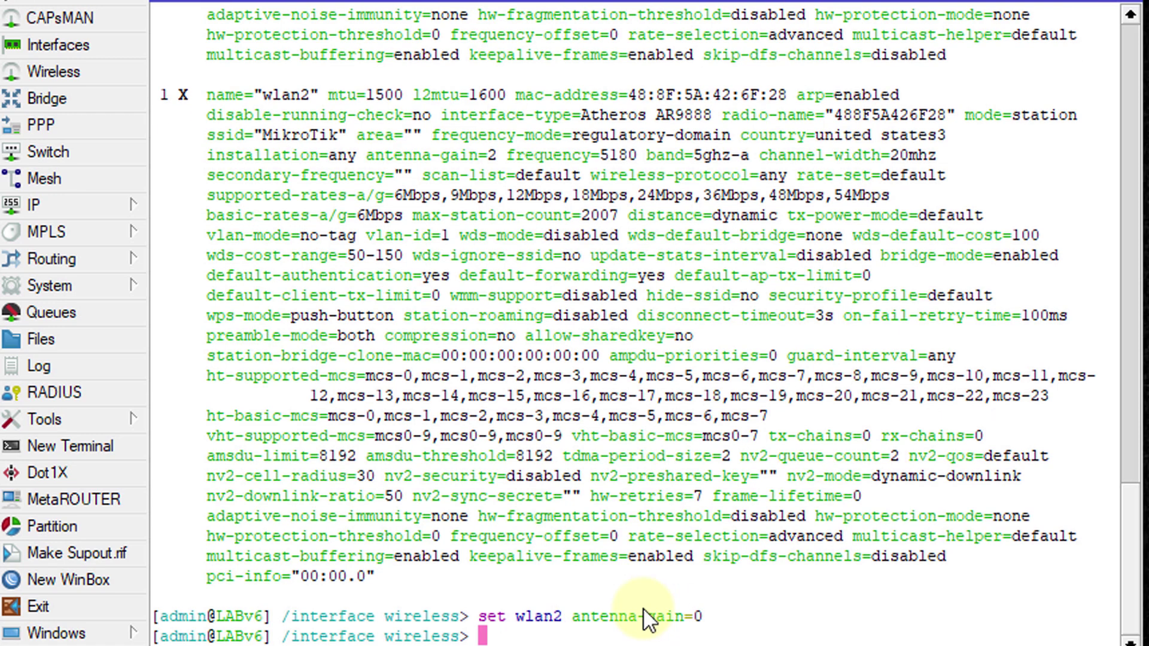
Re-run 'print detail advanced' and confirm wlan2 now shows antenna-gain=0
key("Up")
key("Up")
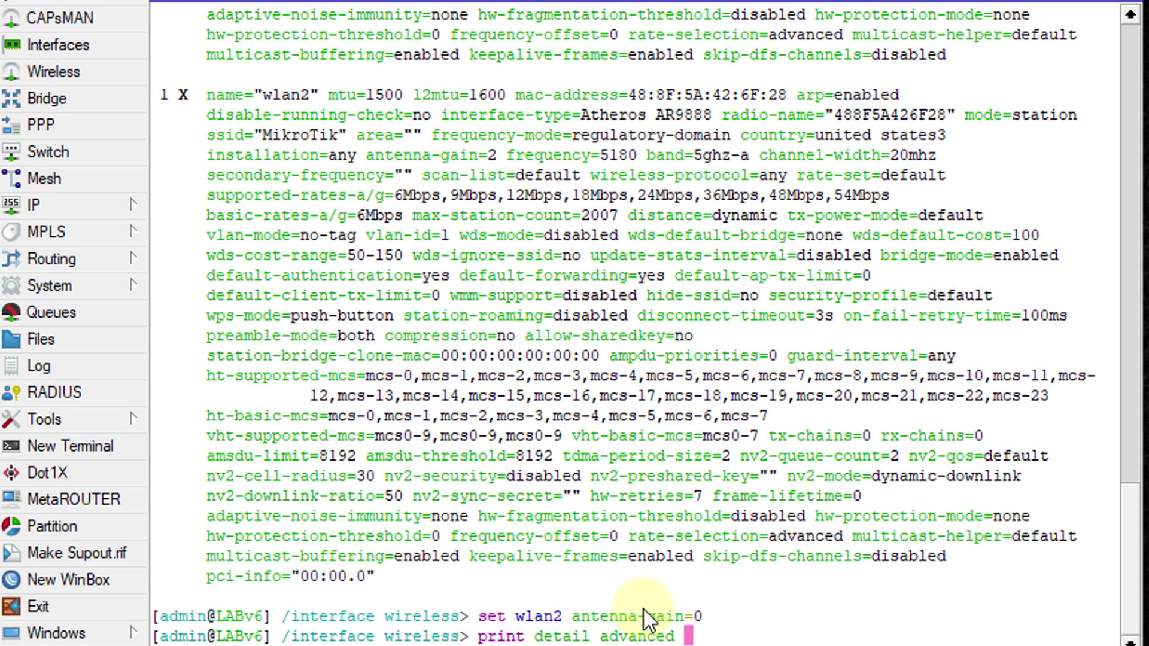
key("Return")
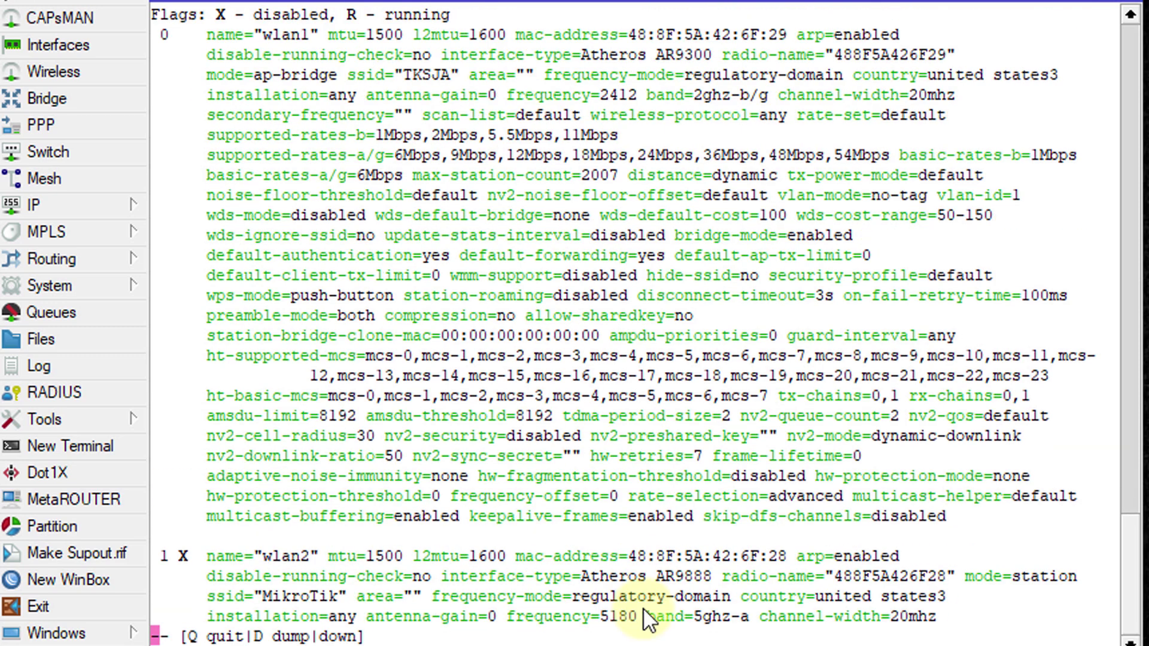
key("space")
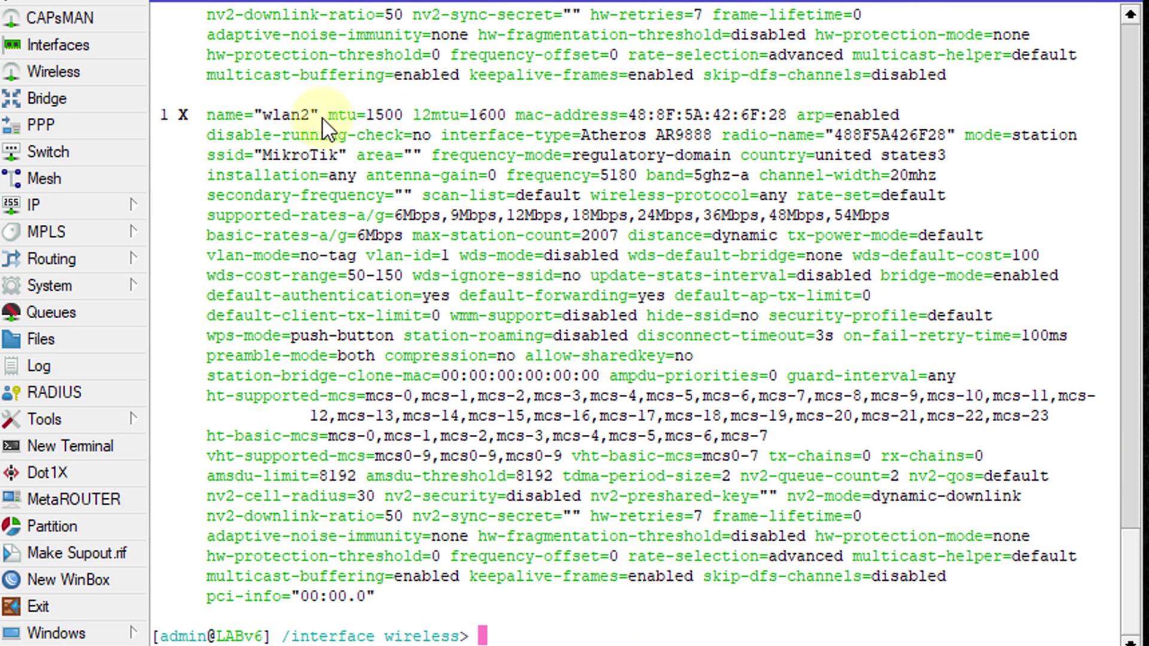
double_click(422, 176)
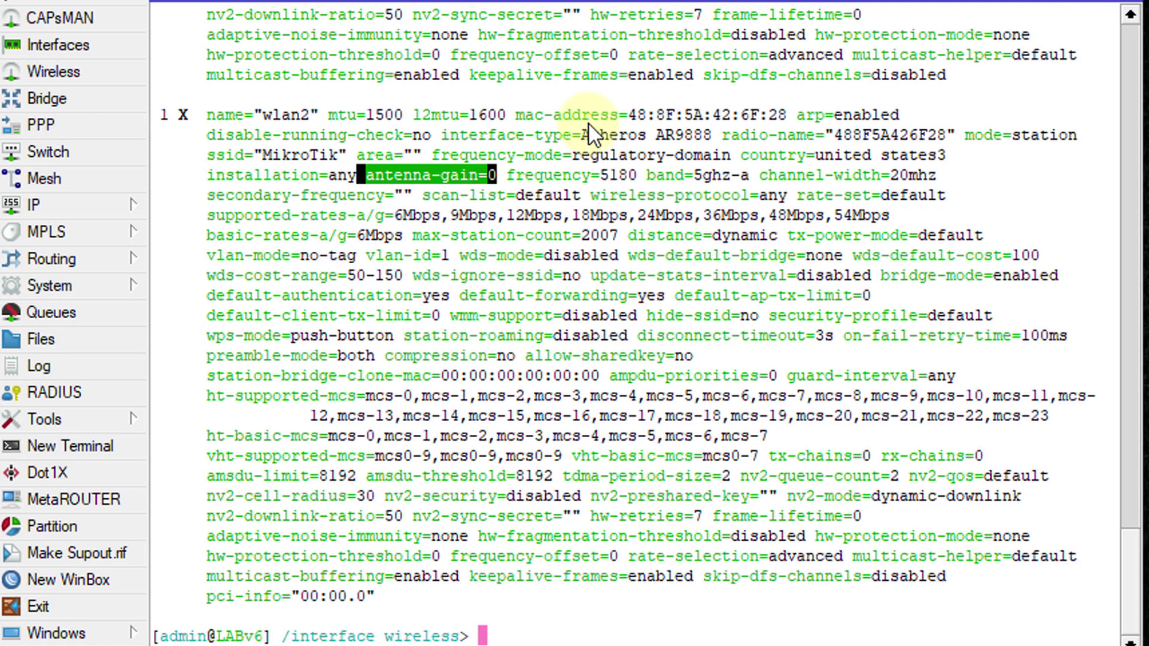
From the Wireless interface list, review wlan1's interface settings dialog and close it
left_click(54, 71)
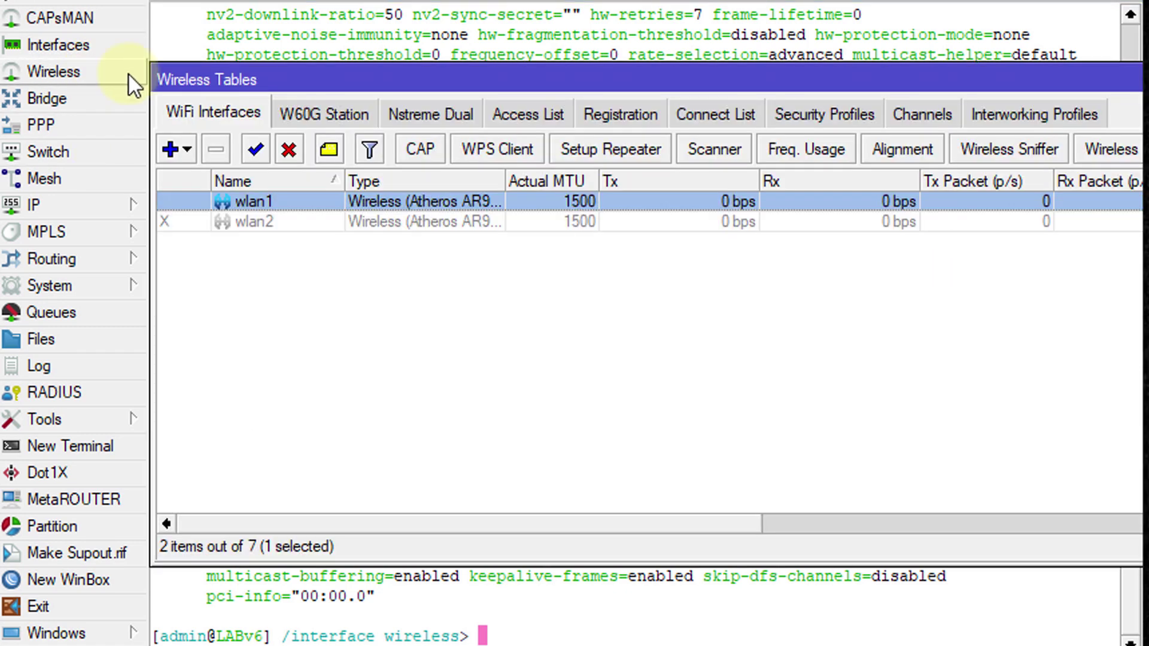
double_click(319, 202)
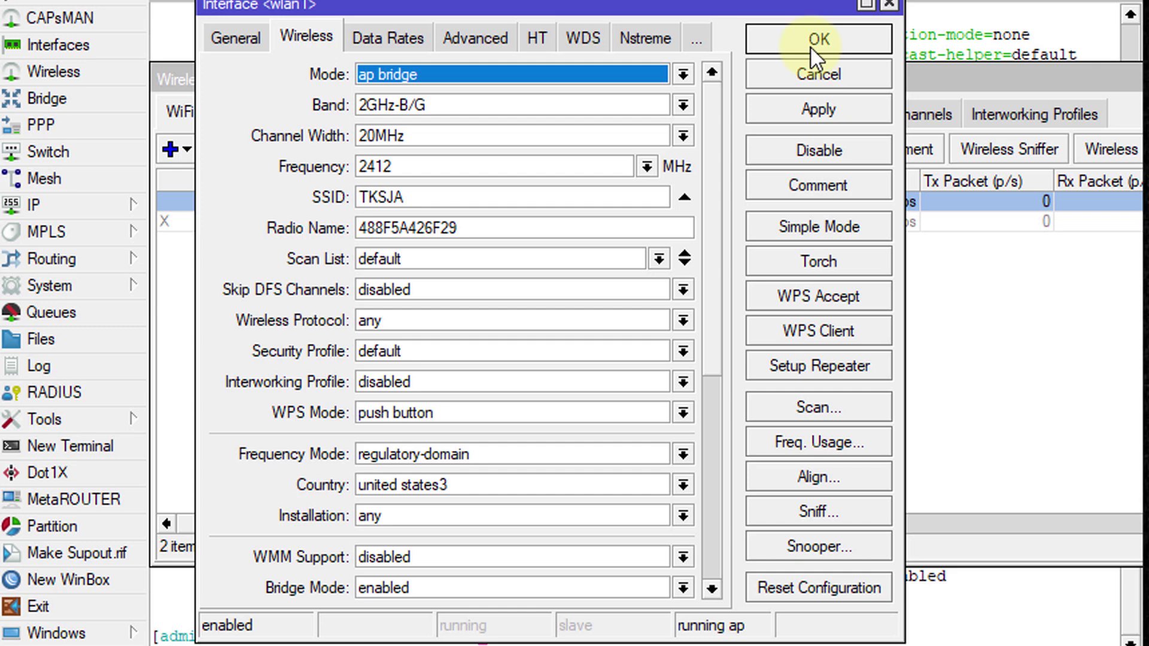
left_click(888, 5)
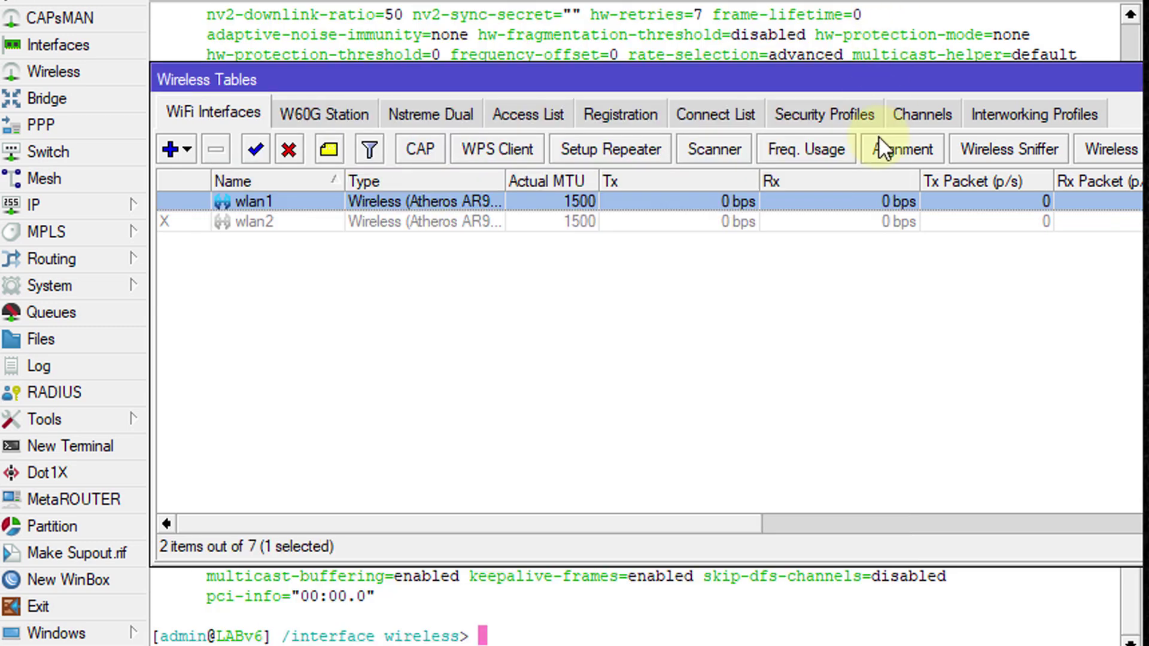
Back in the terminal, recall 'set wlan1 antenna-gain=0' from command history
left_click(785, 36)
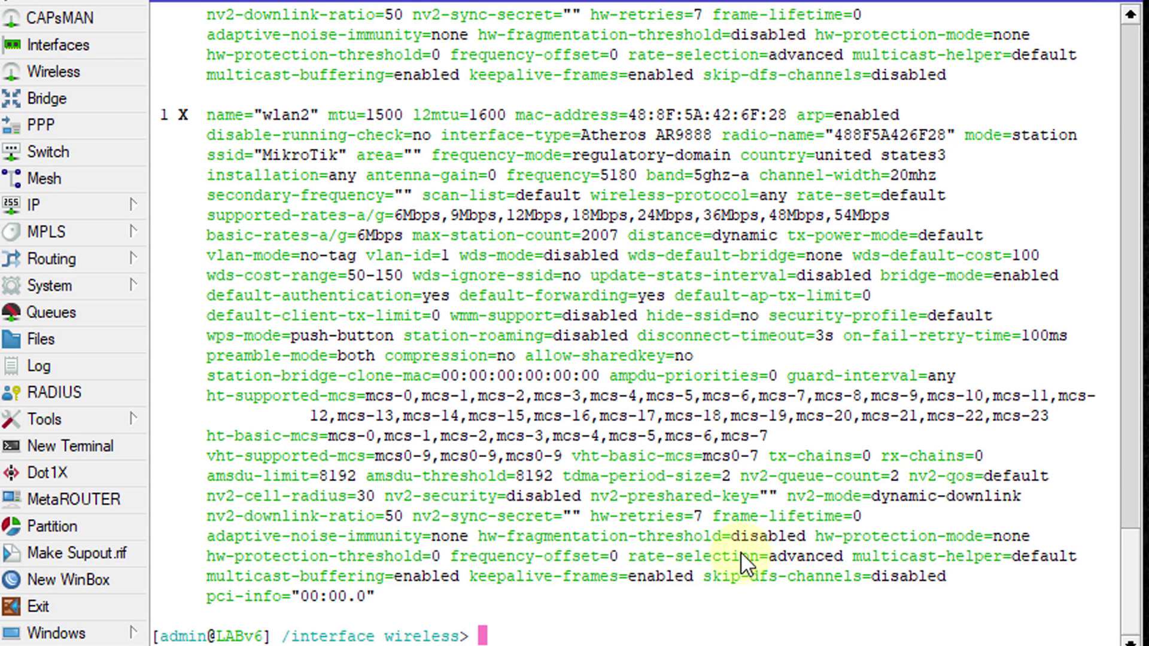
key("Up")
key("Up")
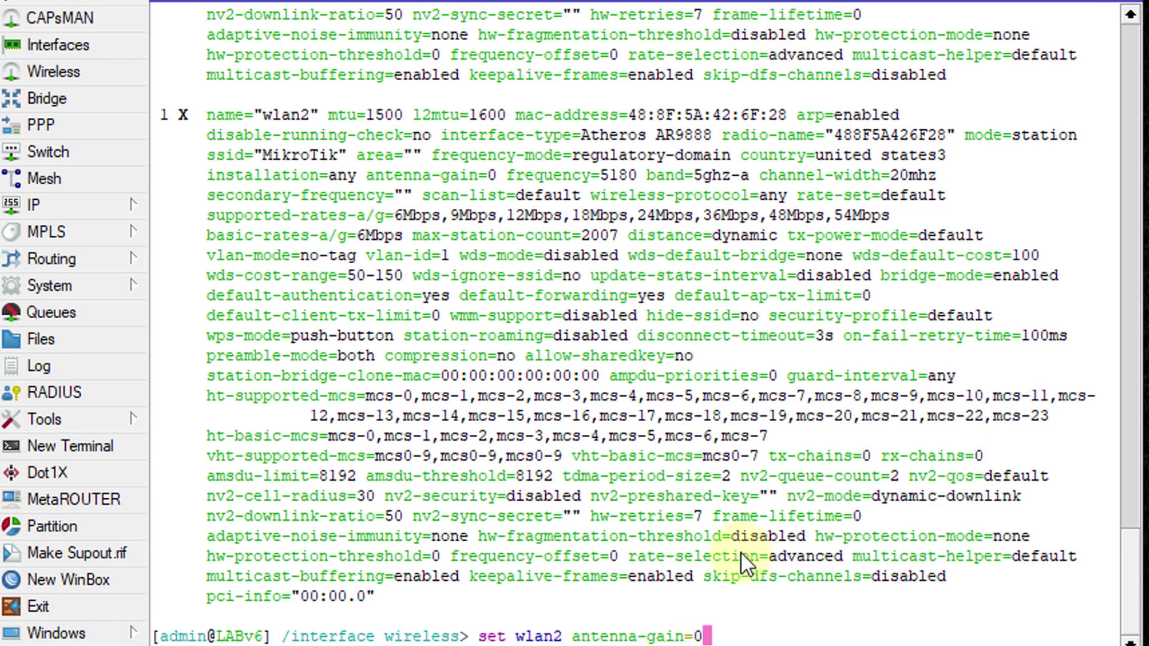
key("Up")
key("Up")
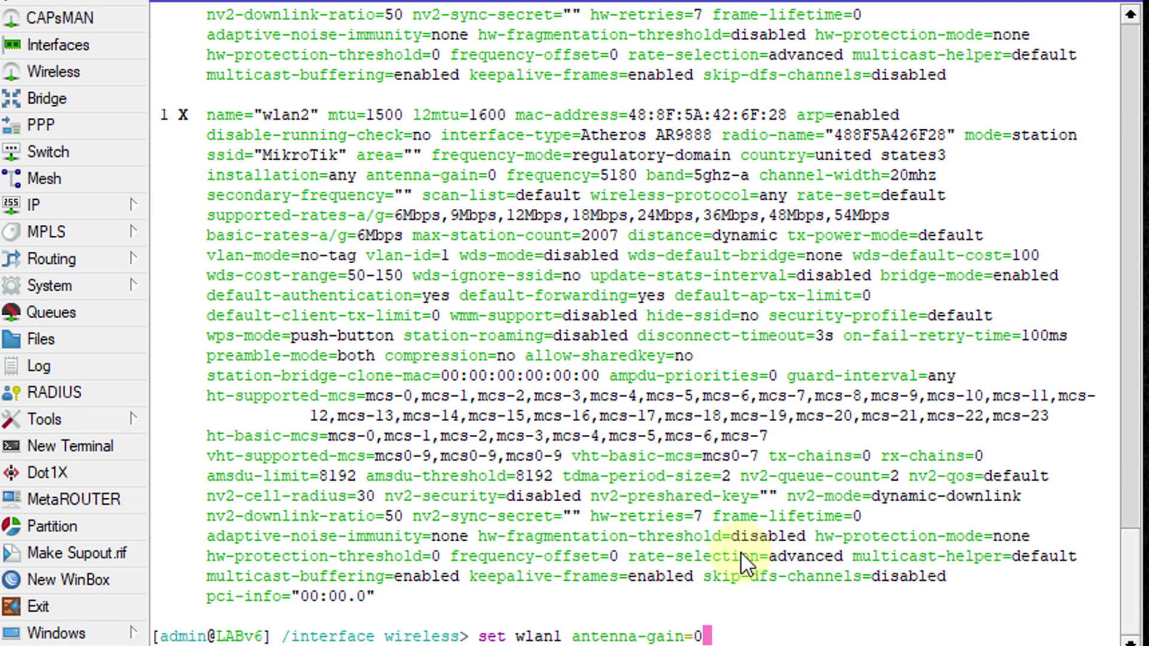